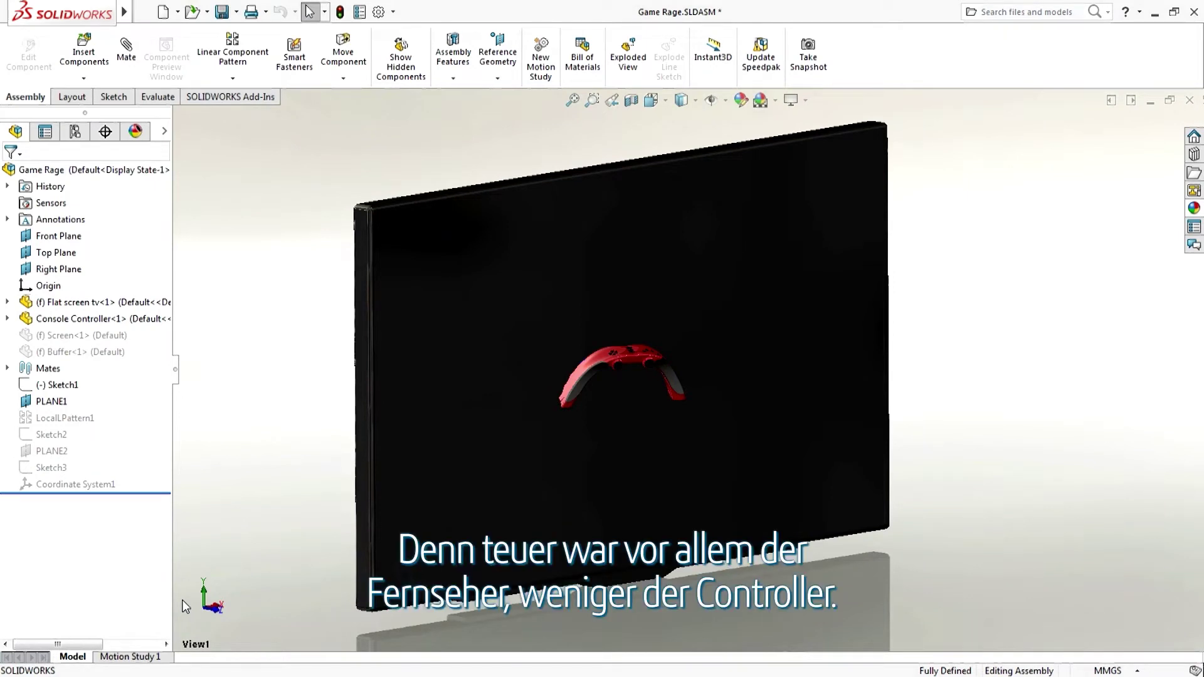
Step: Activate the FEA configuration and explode ExplView1 to reveal the glass, filter and circuit-board layers
left_click(74, 131)
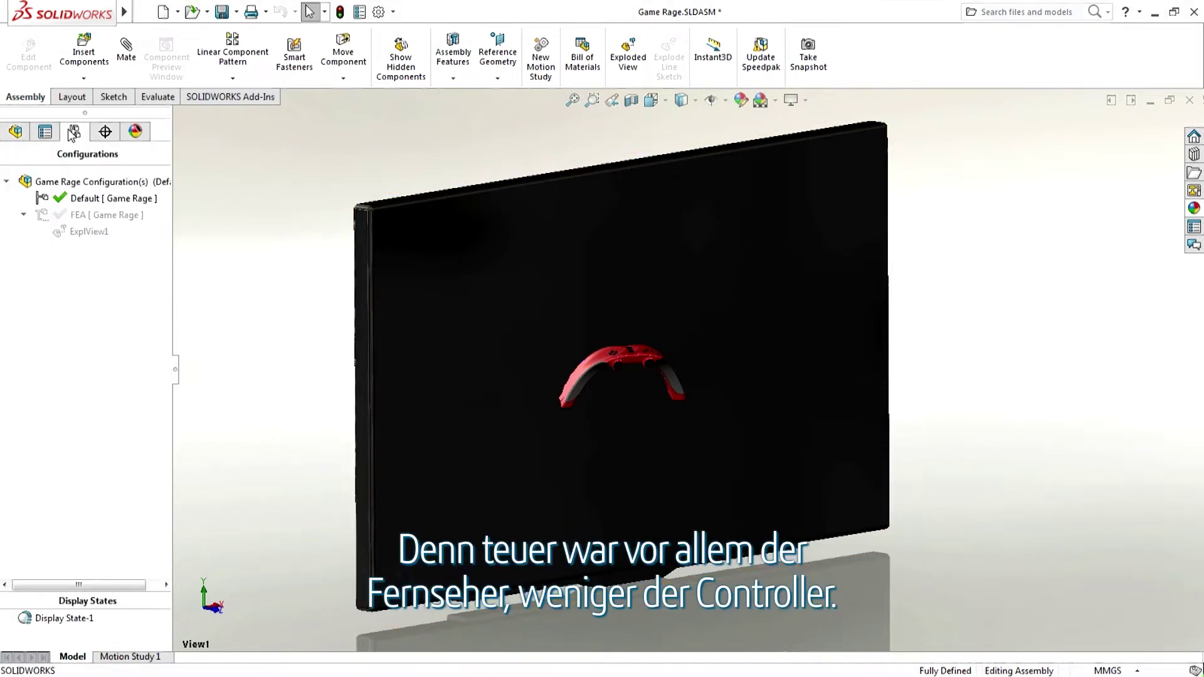
double_click(71, 214)
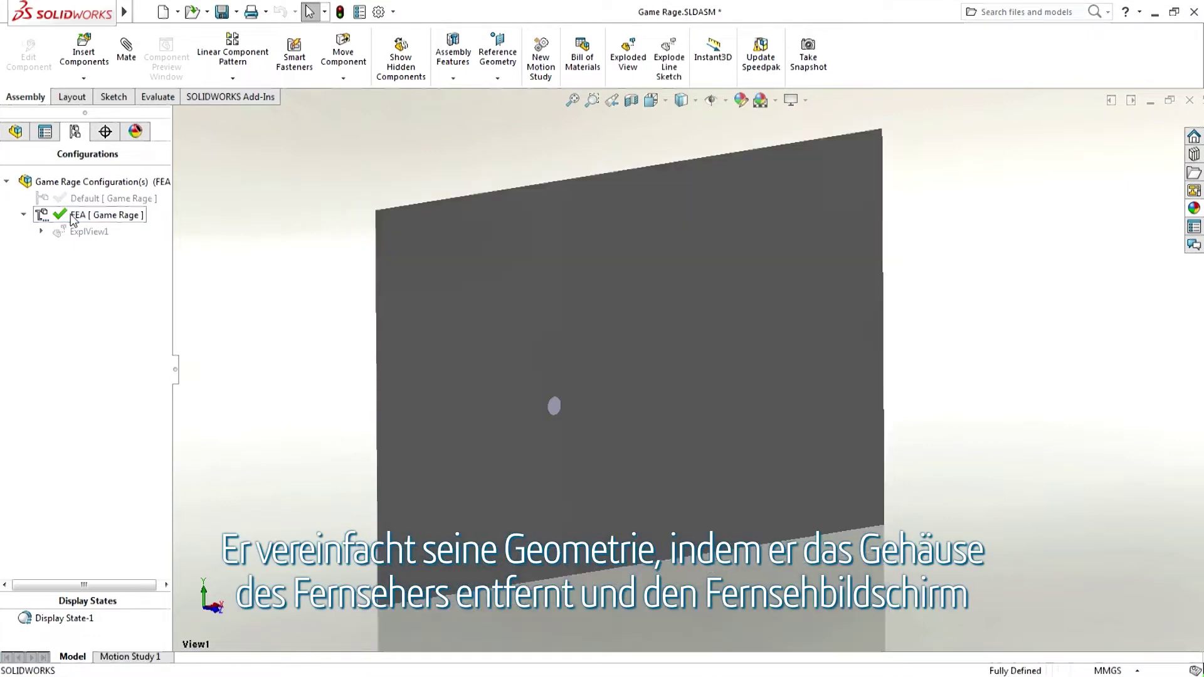
left_click(88, 231)
right_click(85, 232)
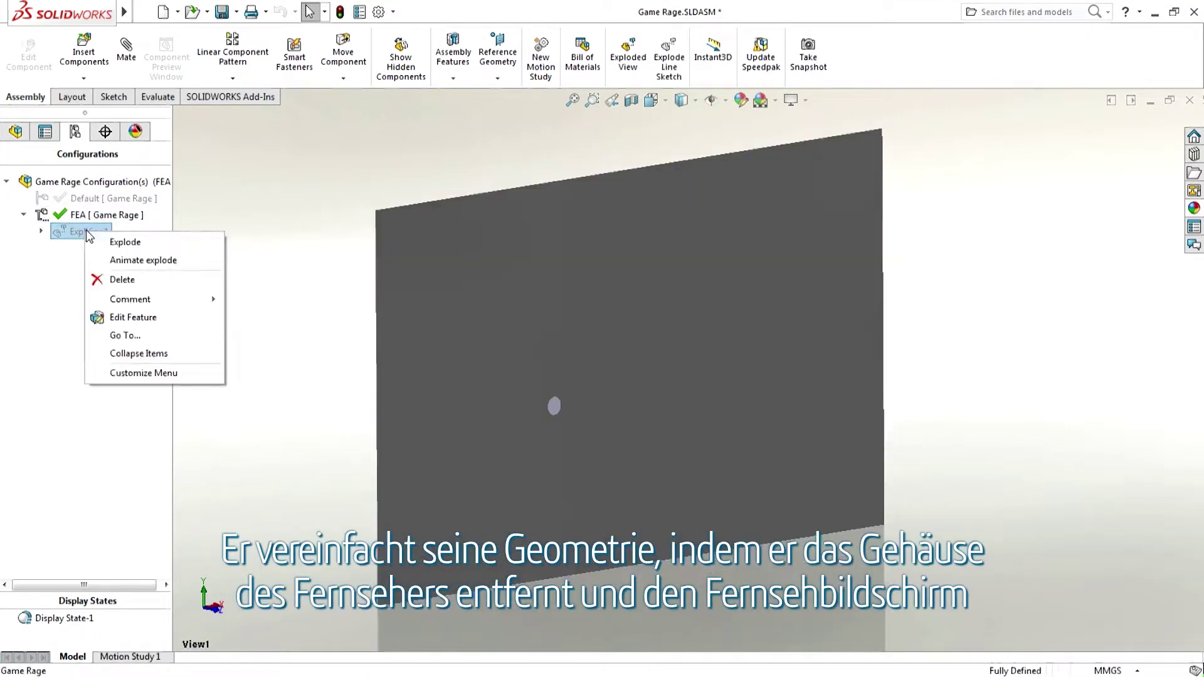
left_click(125, 243)
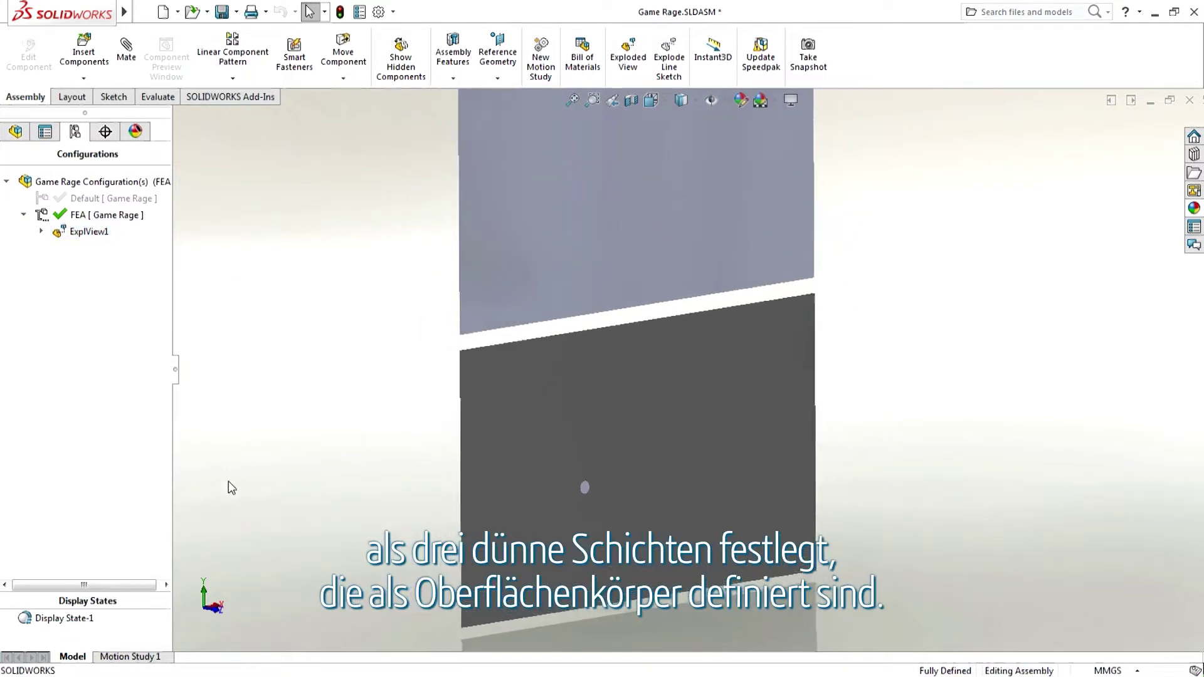
key("f")
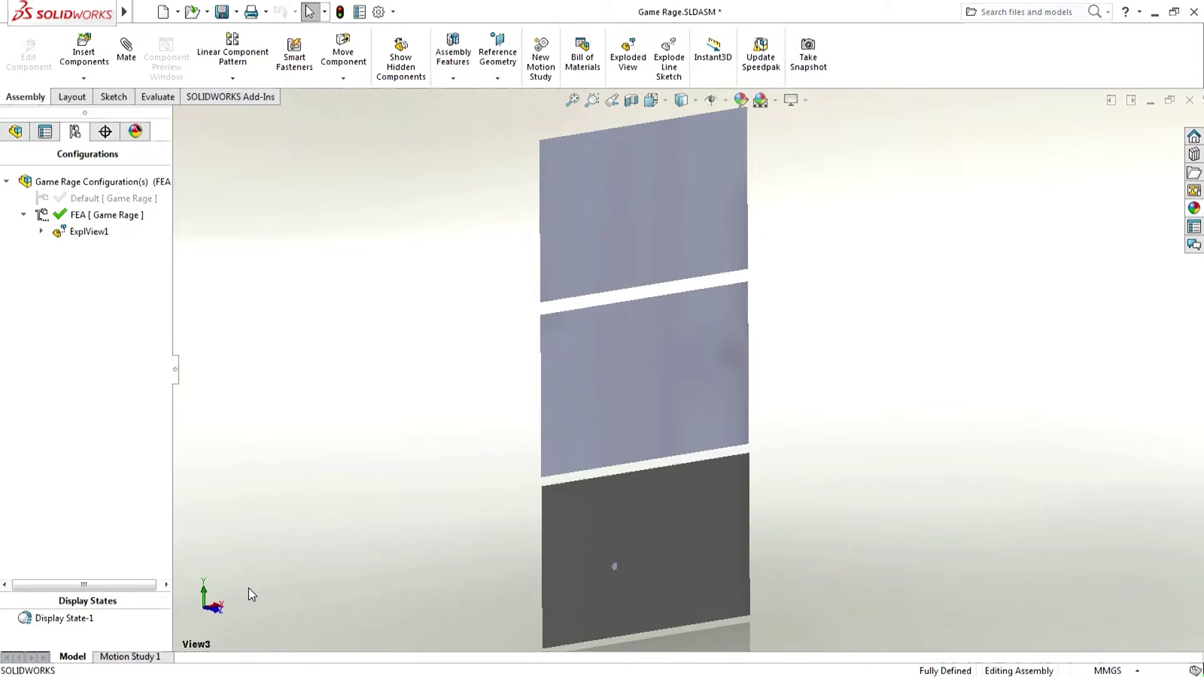
left_click(87, 231)
Step: Collapse the ExplView1 exploded view back into one panel
right_click(88, 232)
left_click(111, 244)
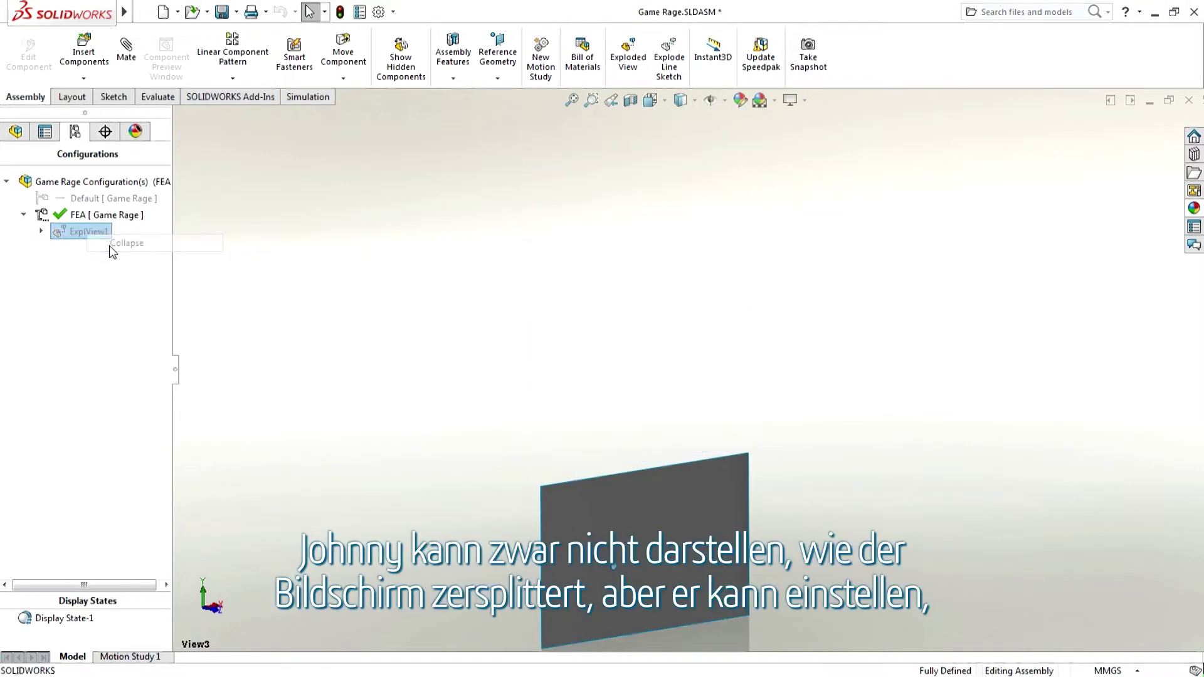
left_click(15, 131)
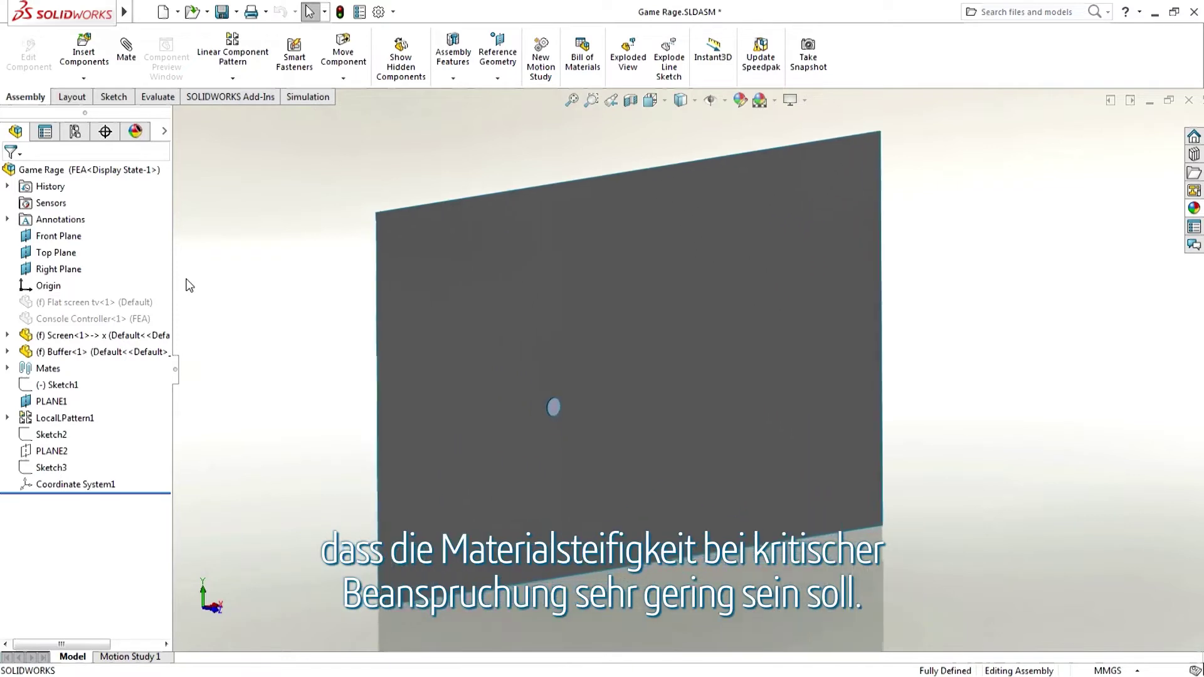
Step: Create a new dynamic nonlinear study named Nonlinear 1
left_click(306, 99)
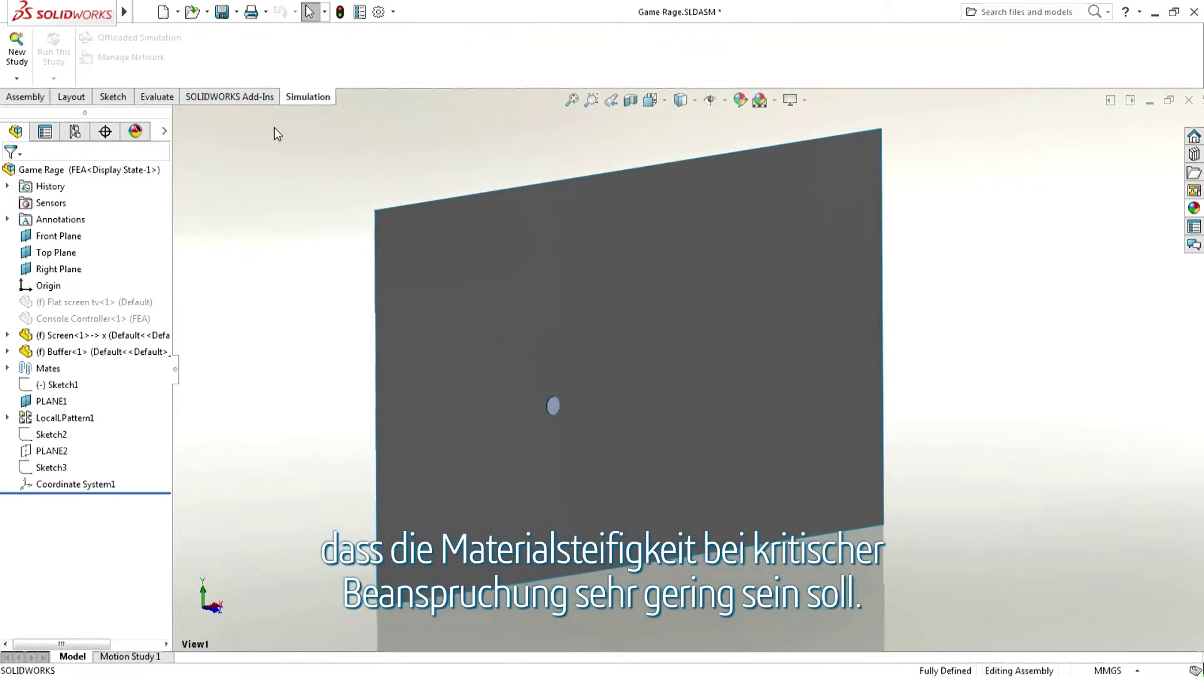
left_click(16, 77)
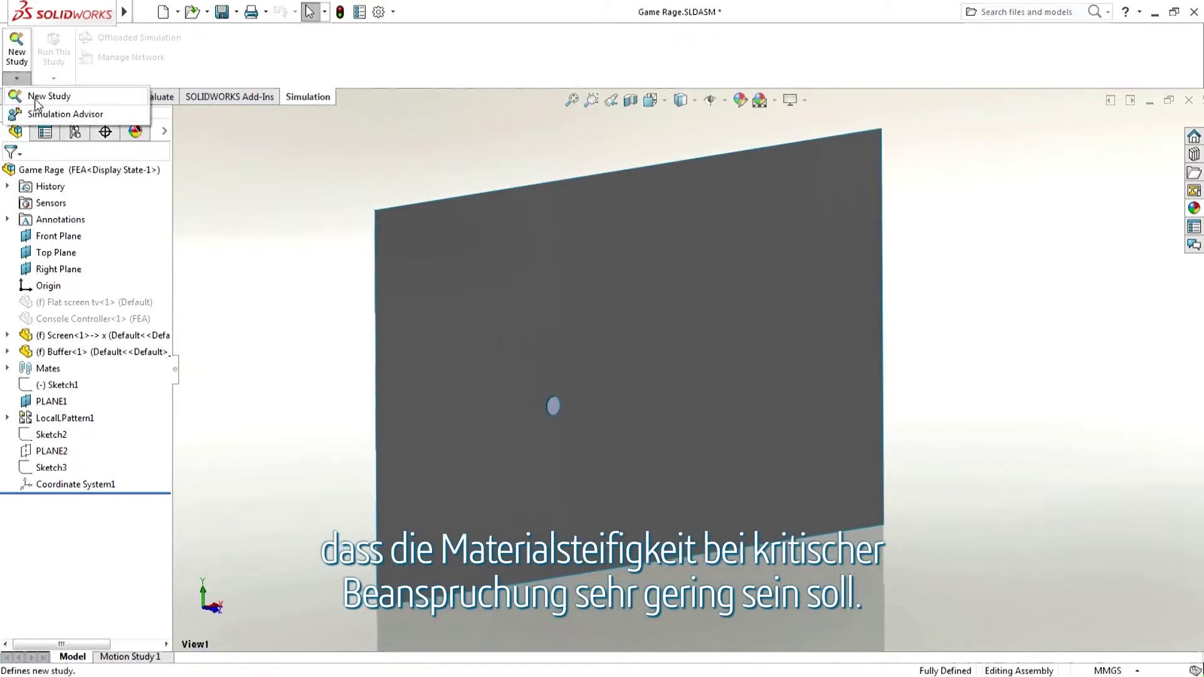
left_click(35, 100)
left_click(14, 541)
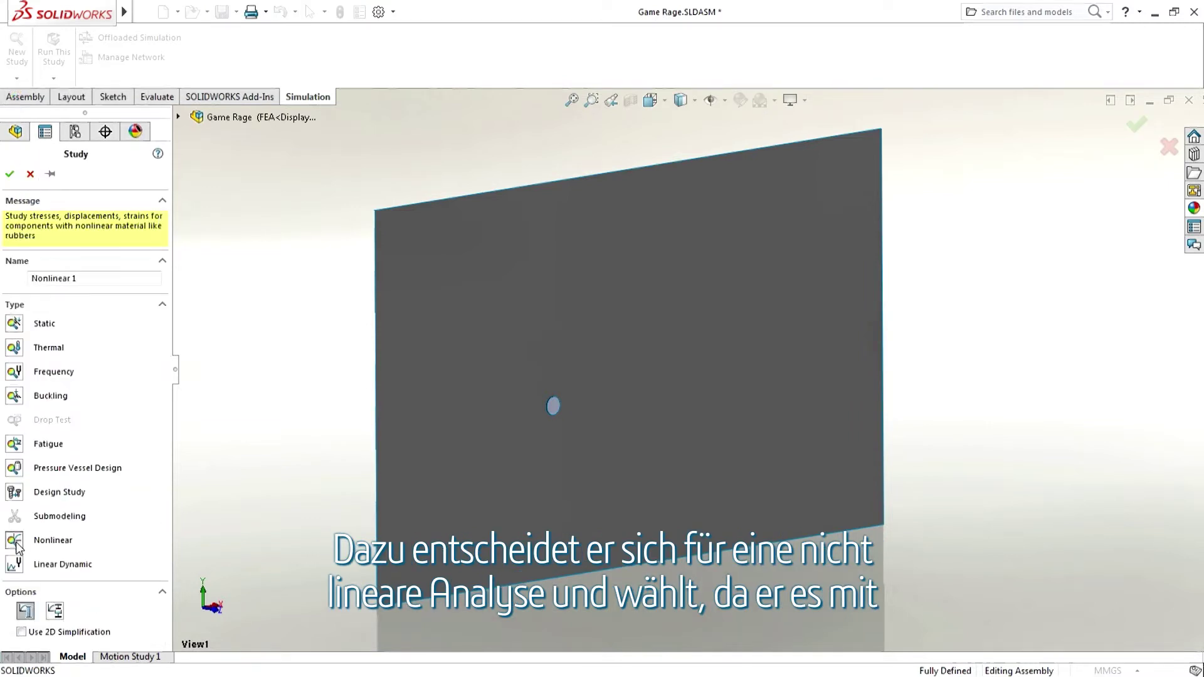
left_click(55, 611)
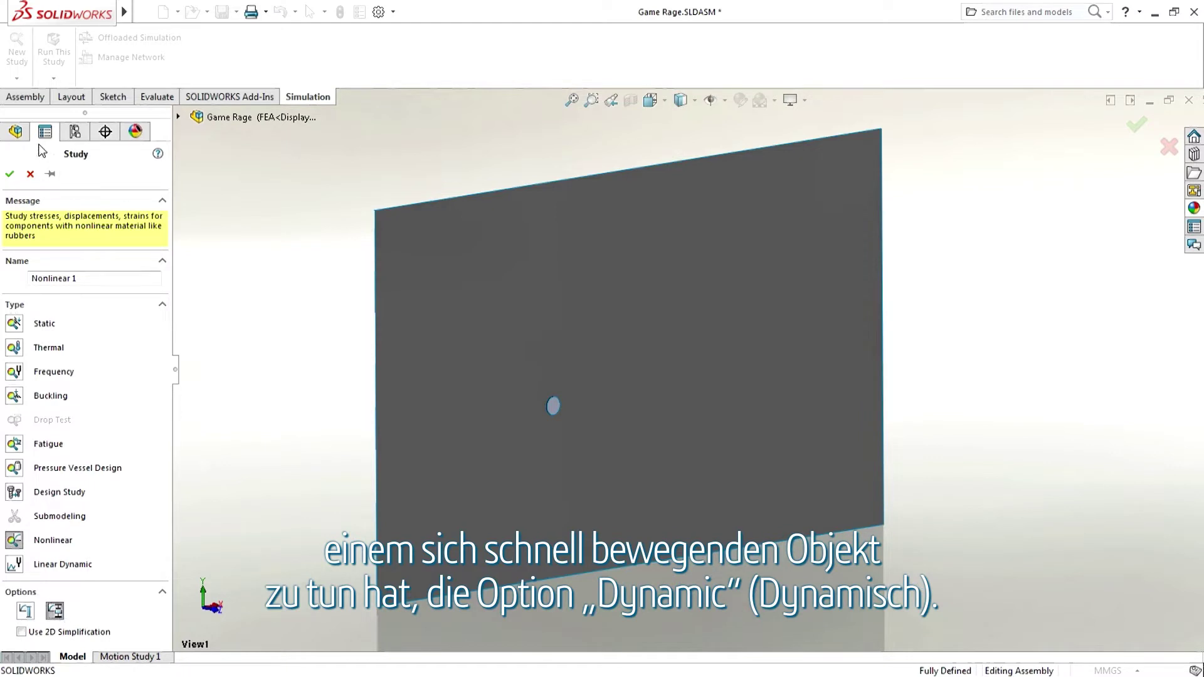
left_click(9, 174)
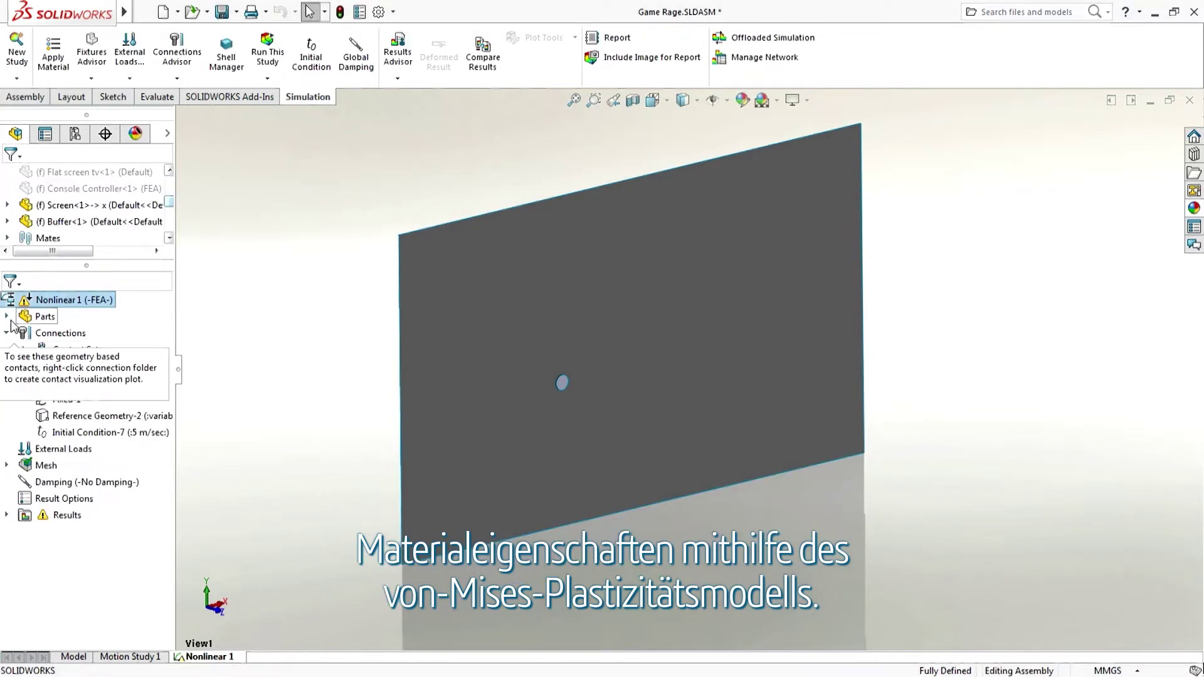
left_click(6, 316)
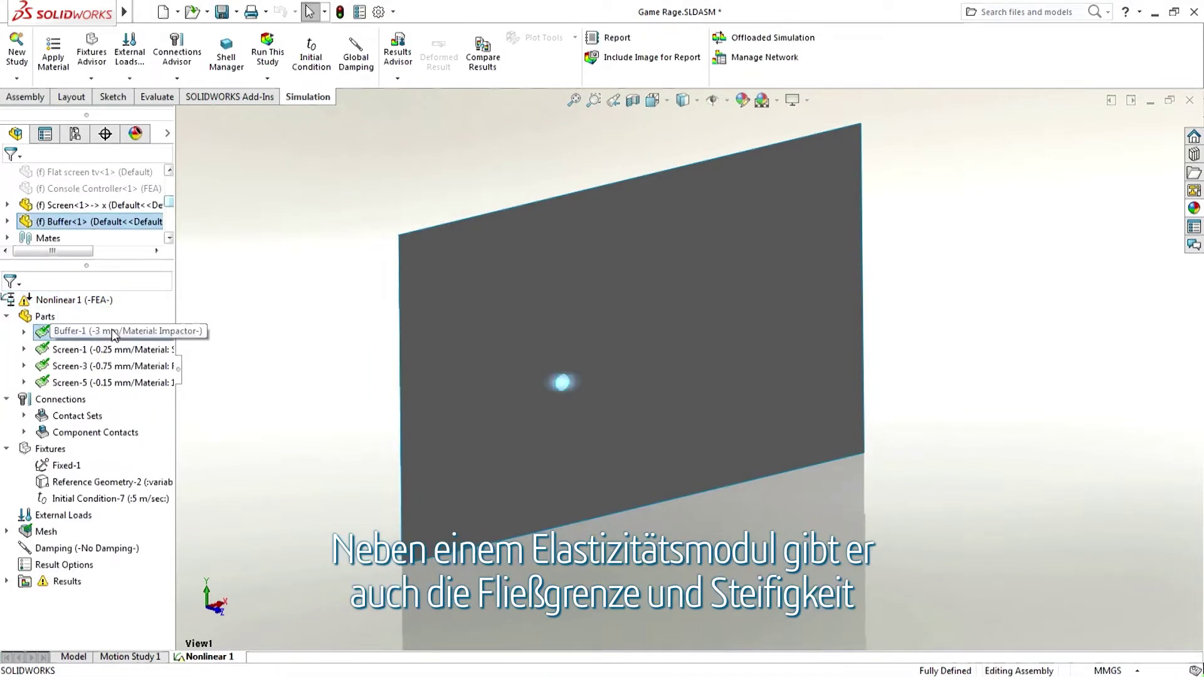
left_click(120, 351)
left_click(119, 365)
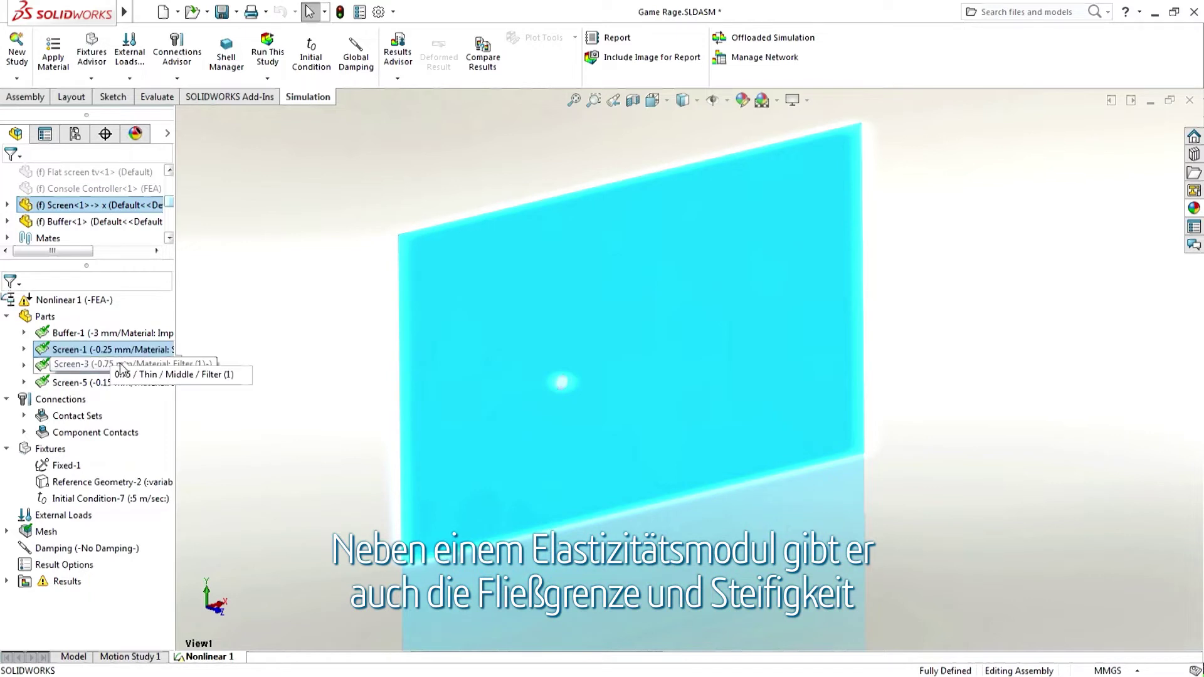
left_click(123, 383)
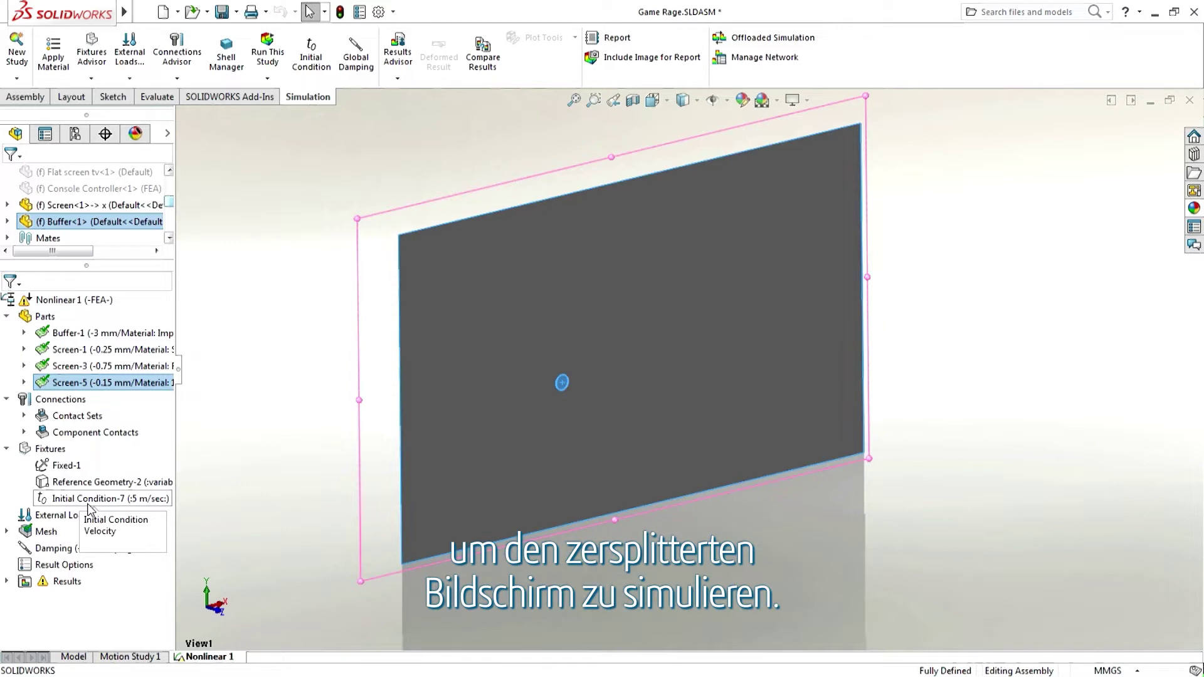
key("Escape")
left_click(6, 316)
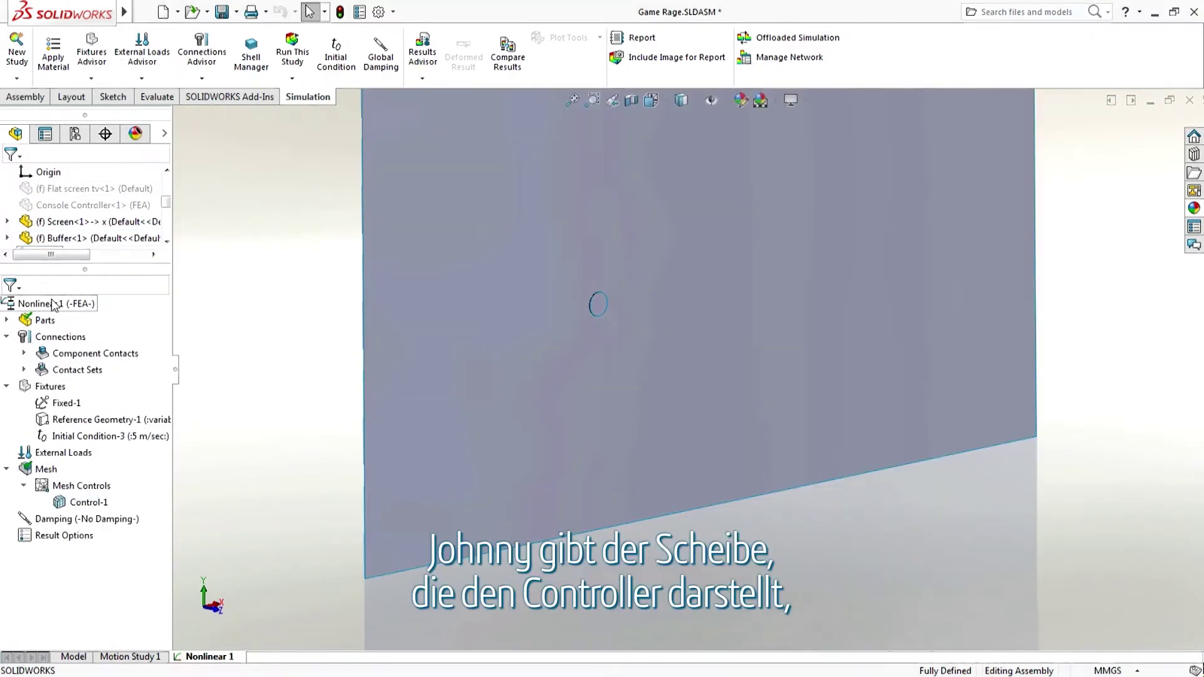
right_click(52, 304)
Step: Set Nonlinear 1's solution properties with large displacement, large strain and Newmark advanced options
left_click(108, 461)
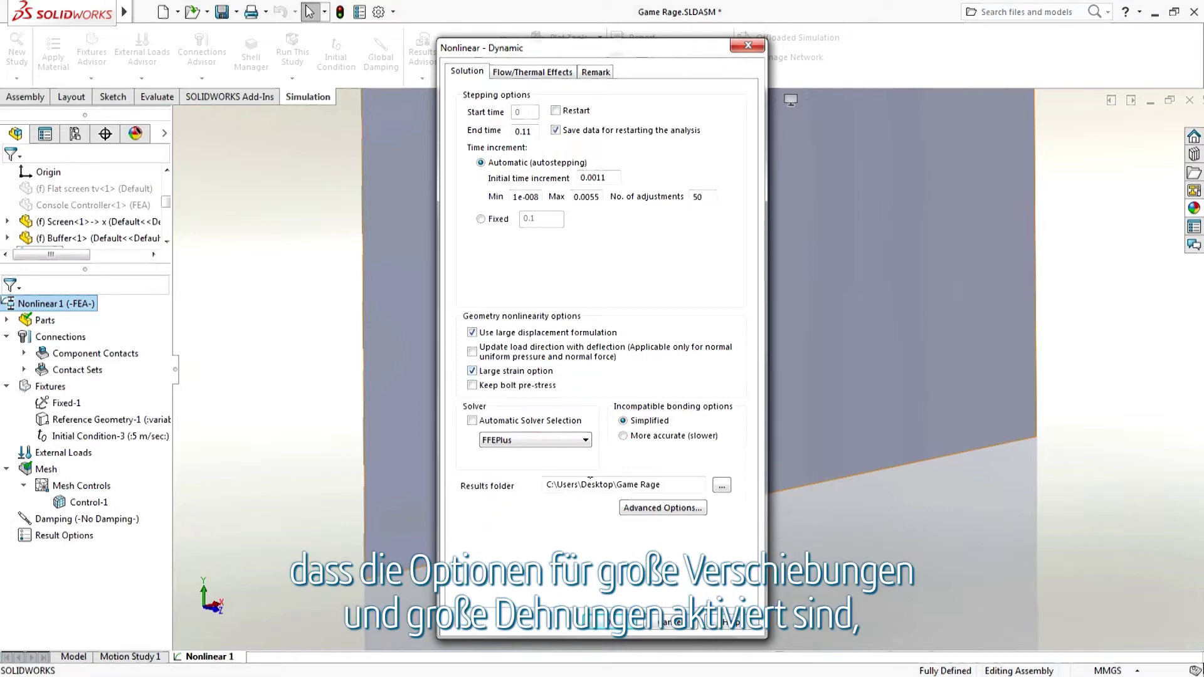
left_click(637, 513)
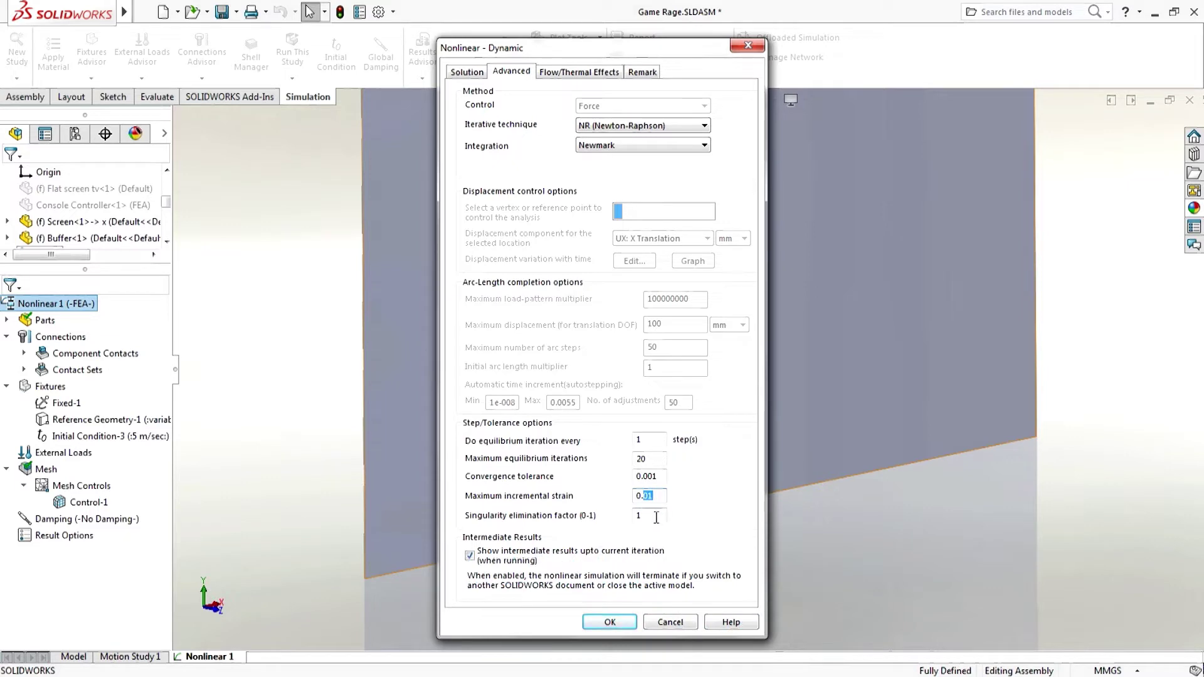
left_click(610, 623)
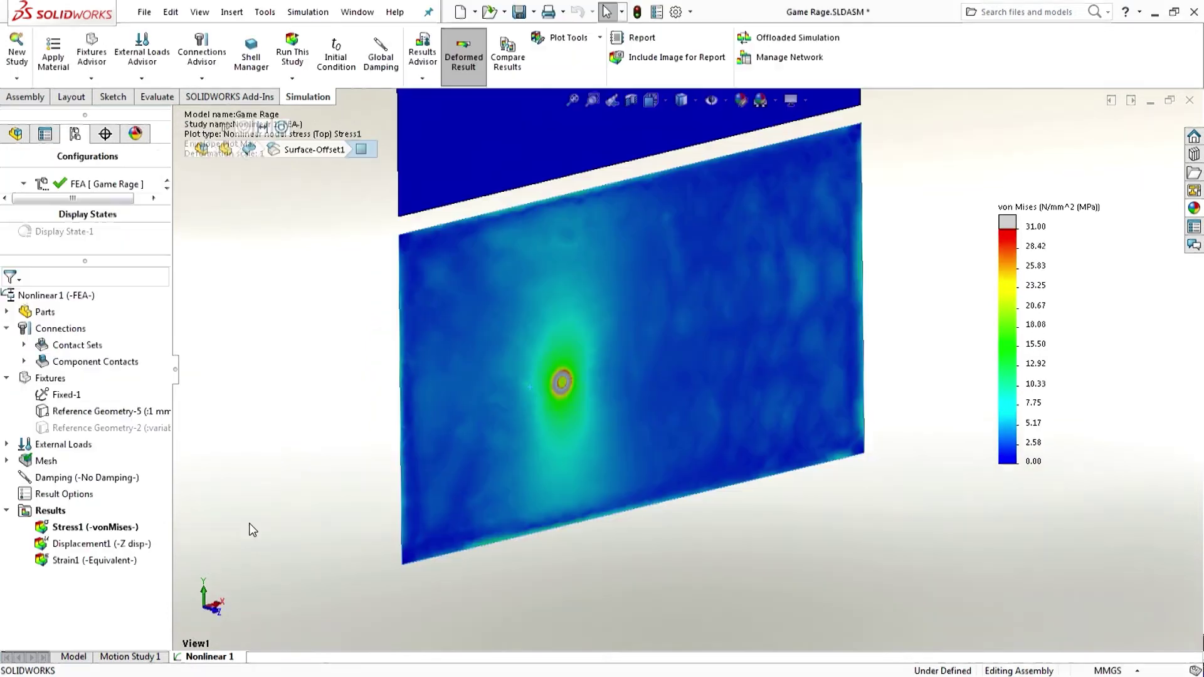
scroll(590, 383, "down", 10)
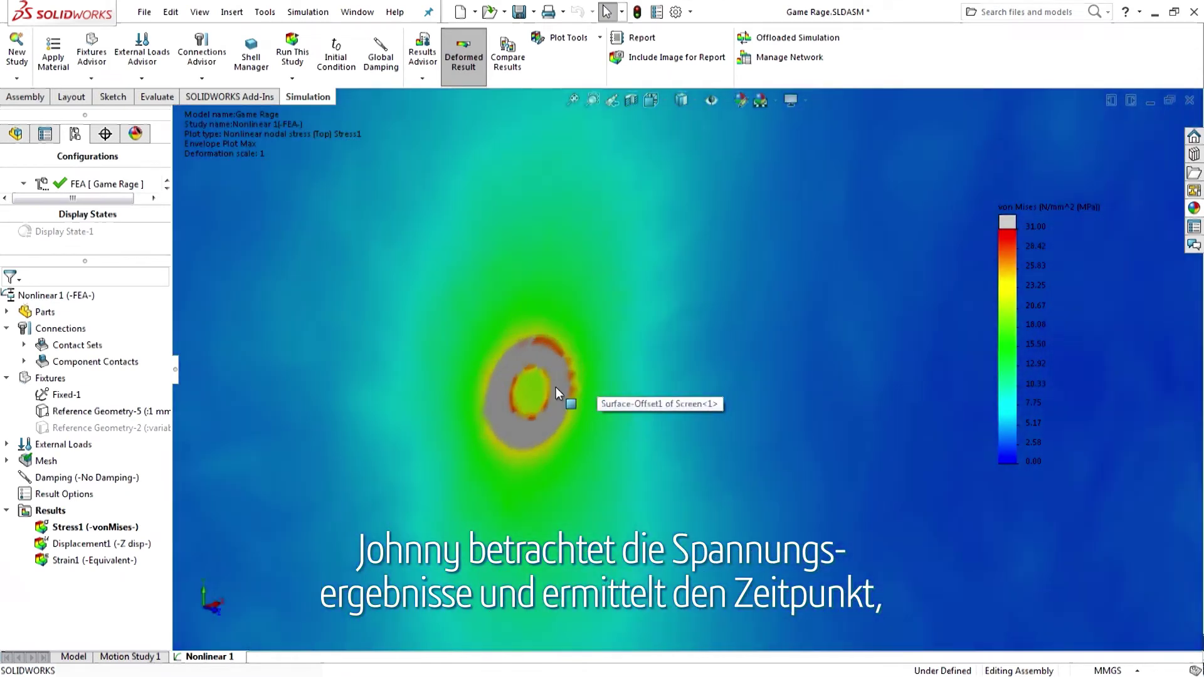
right_click(110, 527)
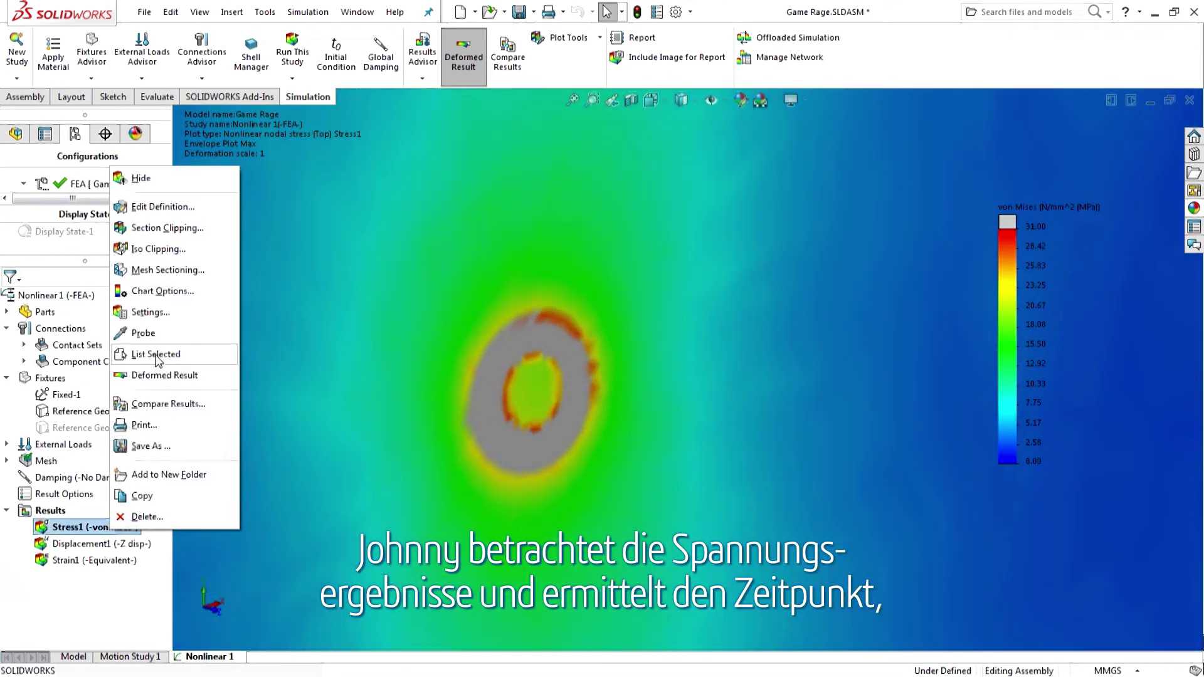
left_click(299, 381)
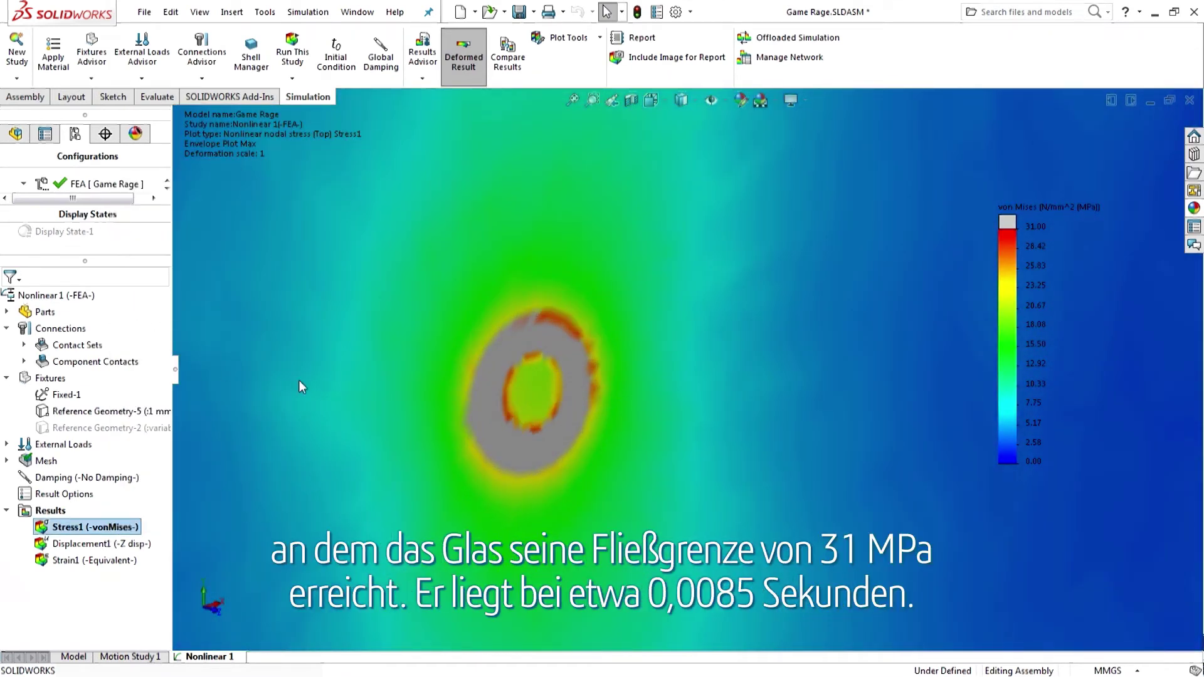
left_click(493, 394)
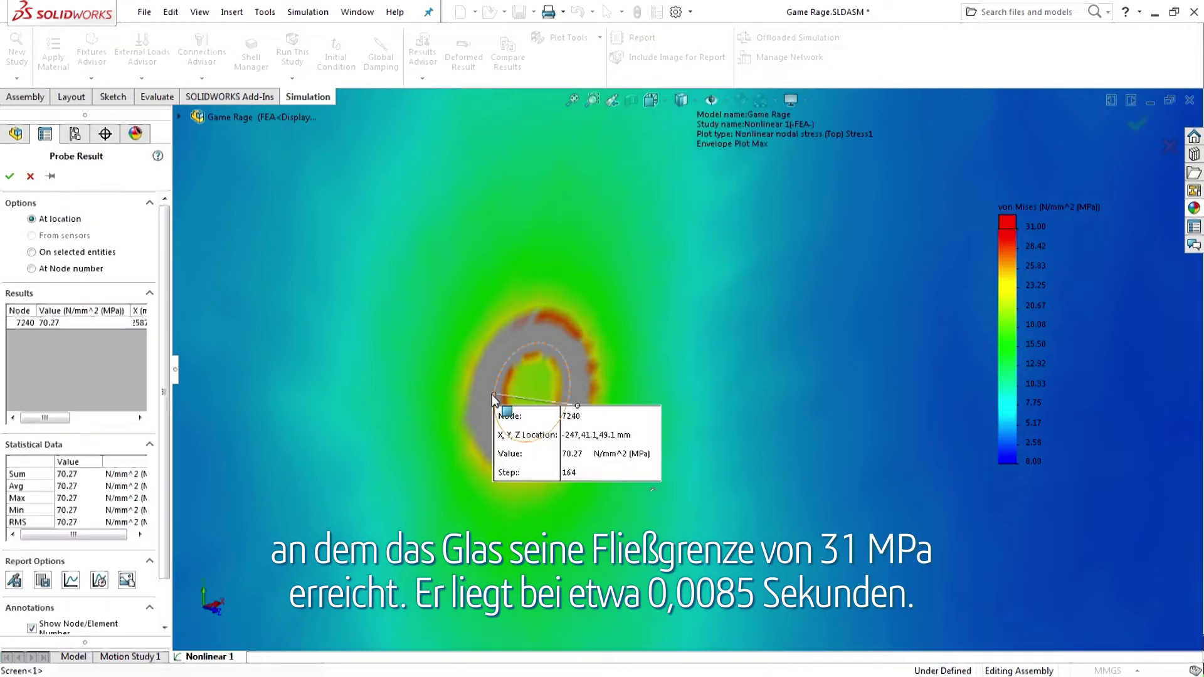
left_click(100, 582)
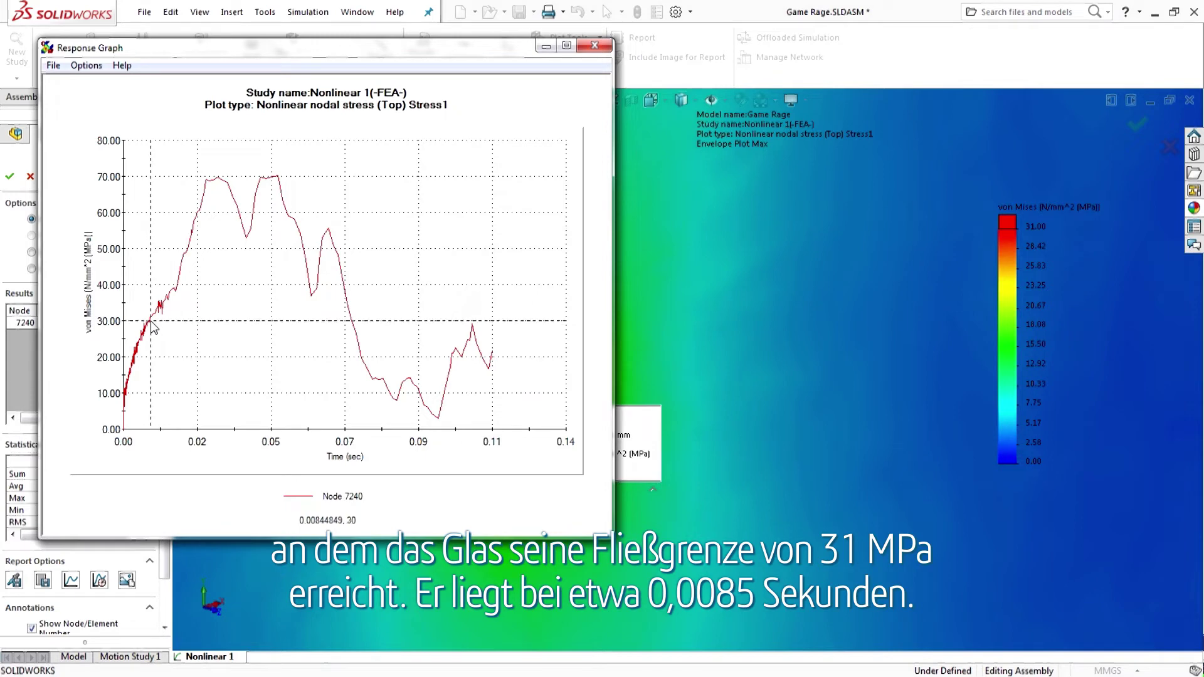
left_click(593, 47)
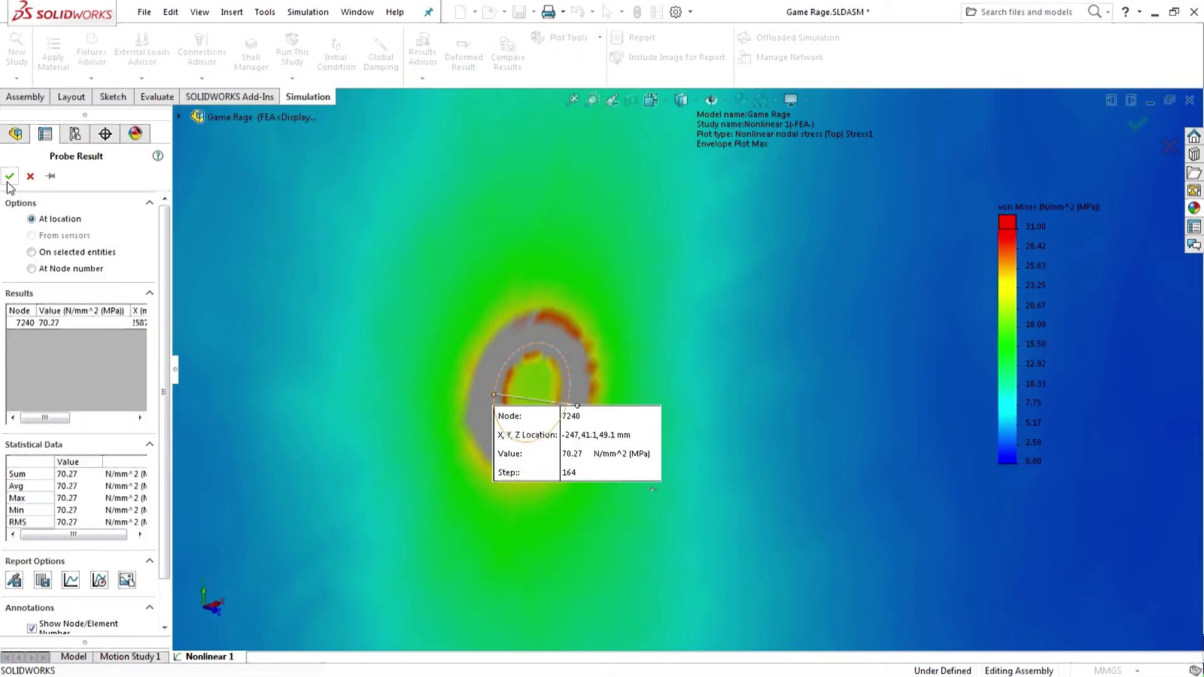
left_click(10, 177)
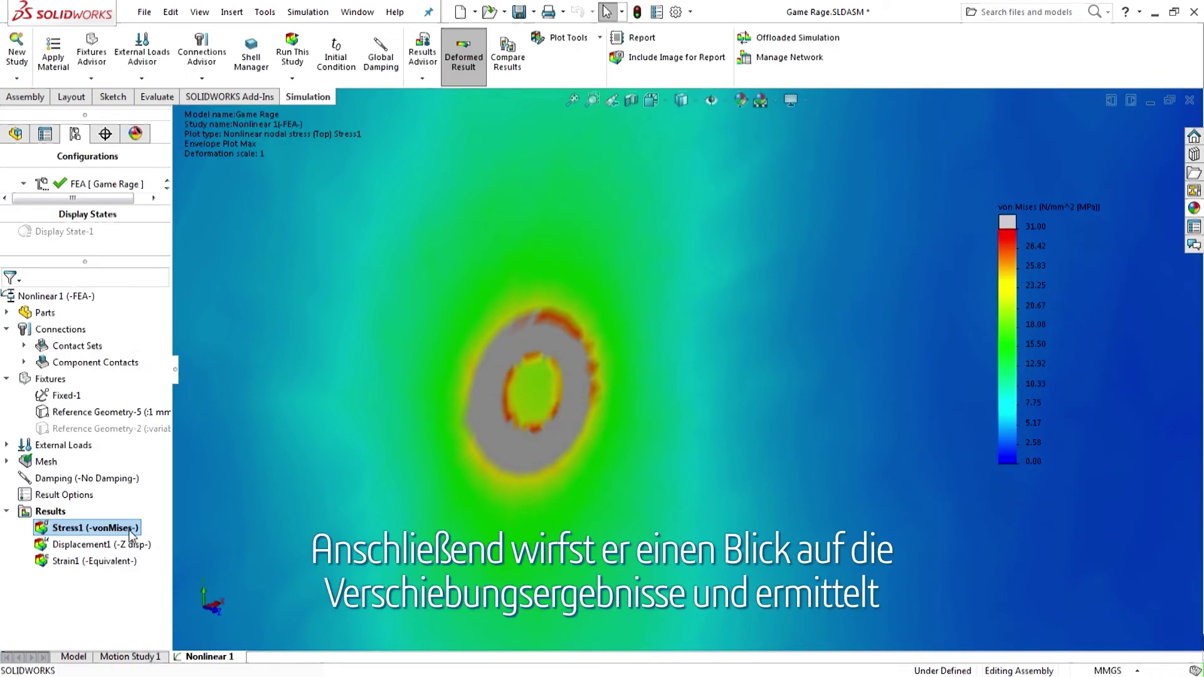
Step: Show Displacement1 and graph node 7240's Z displacement, about -2.25 mm near 0.0088 s
right_click(133, 545)
left_click(160, 403)
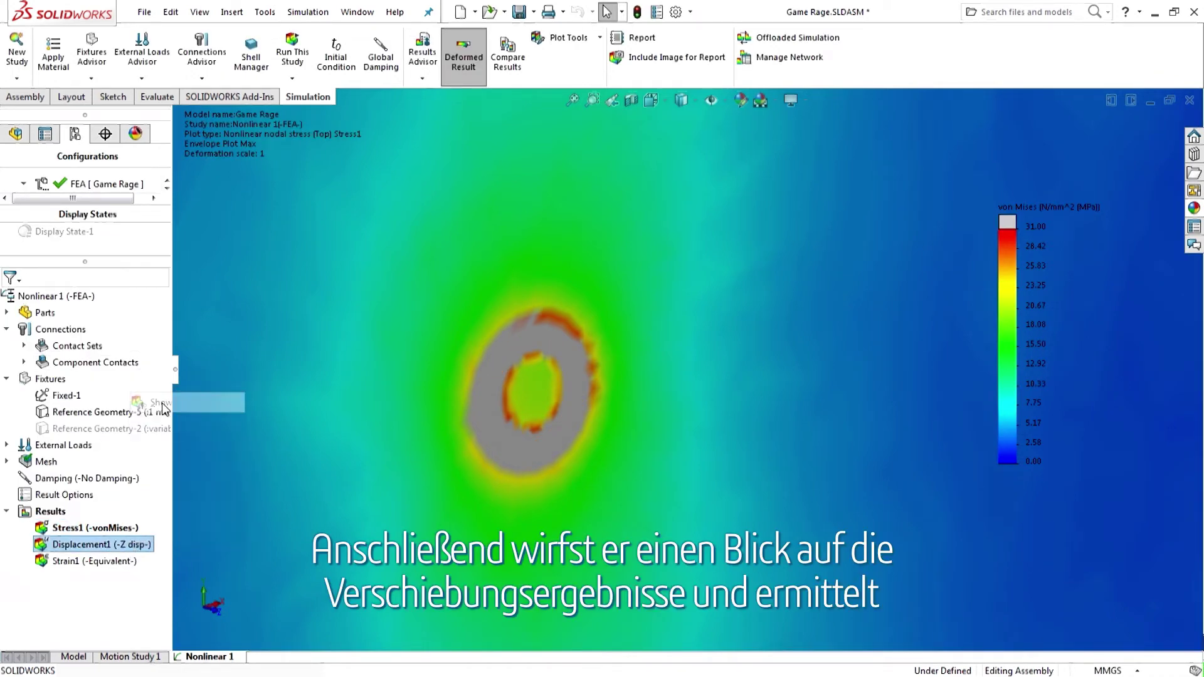
right_click(126, 548)
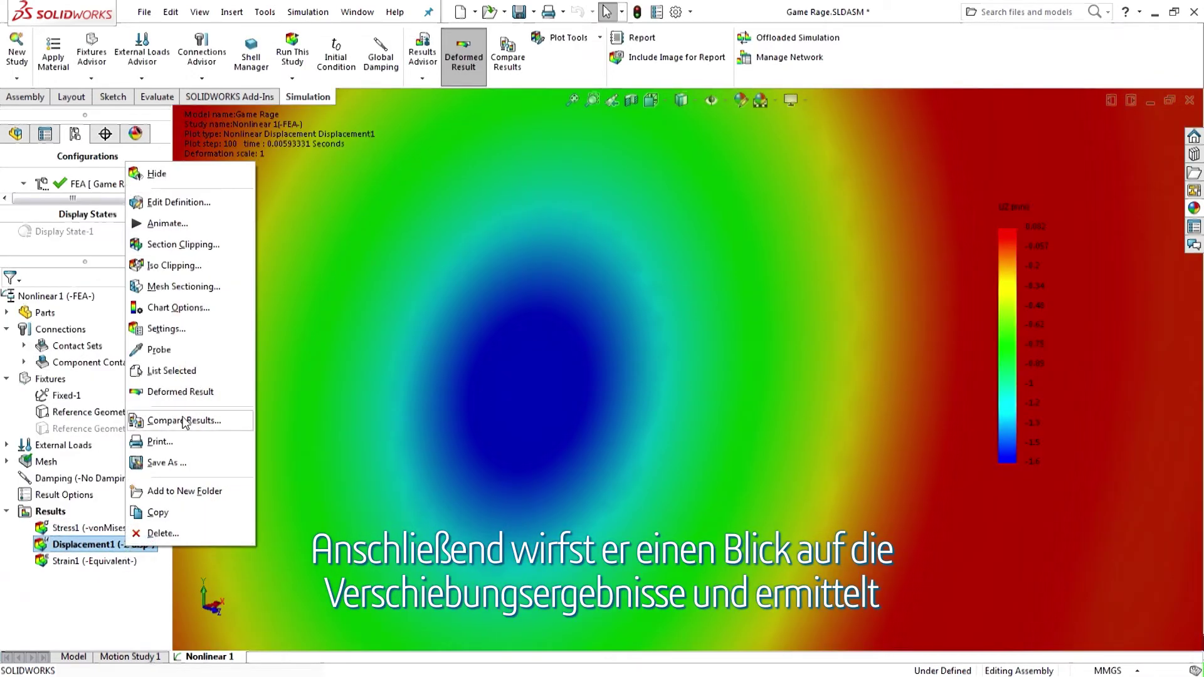
left_click(162, 350)
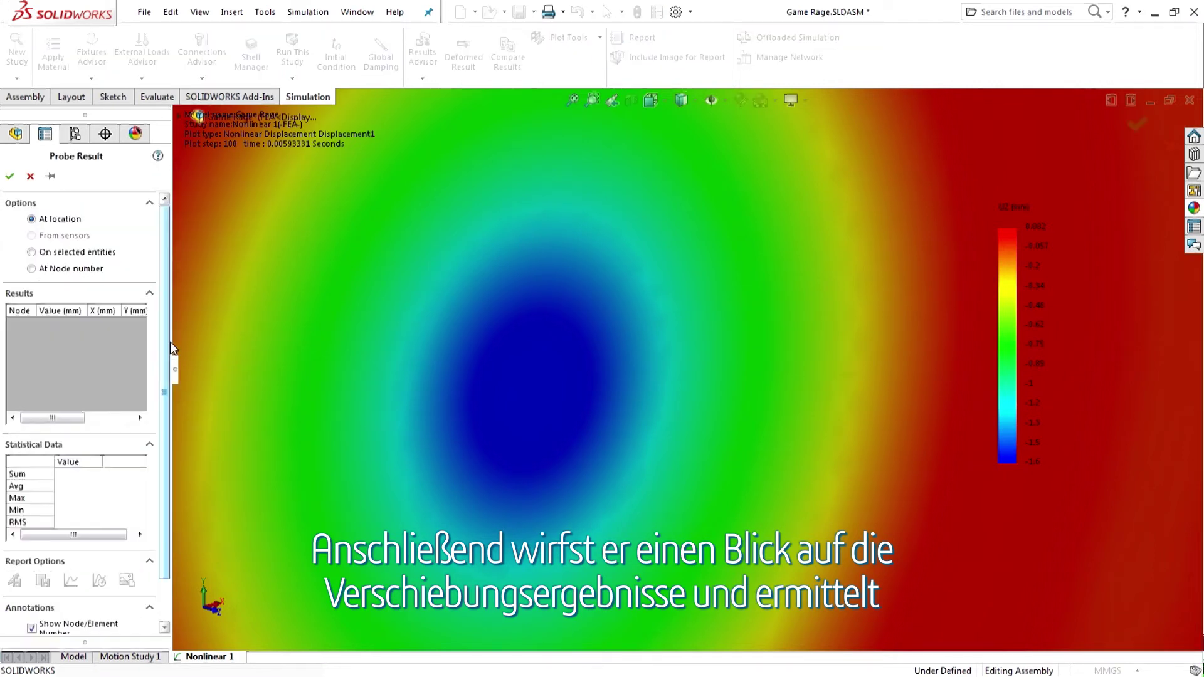
left_click(495, 397)
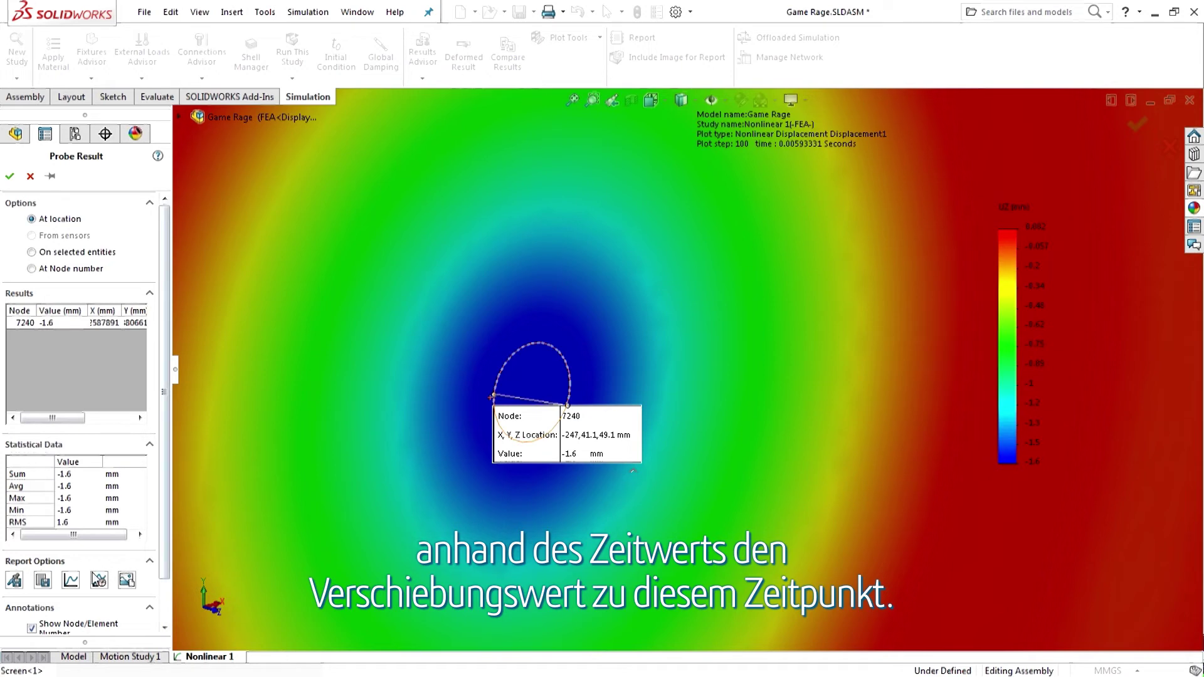
left_click(99, 581)
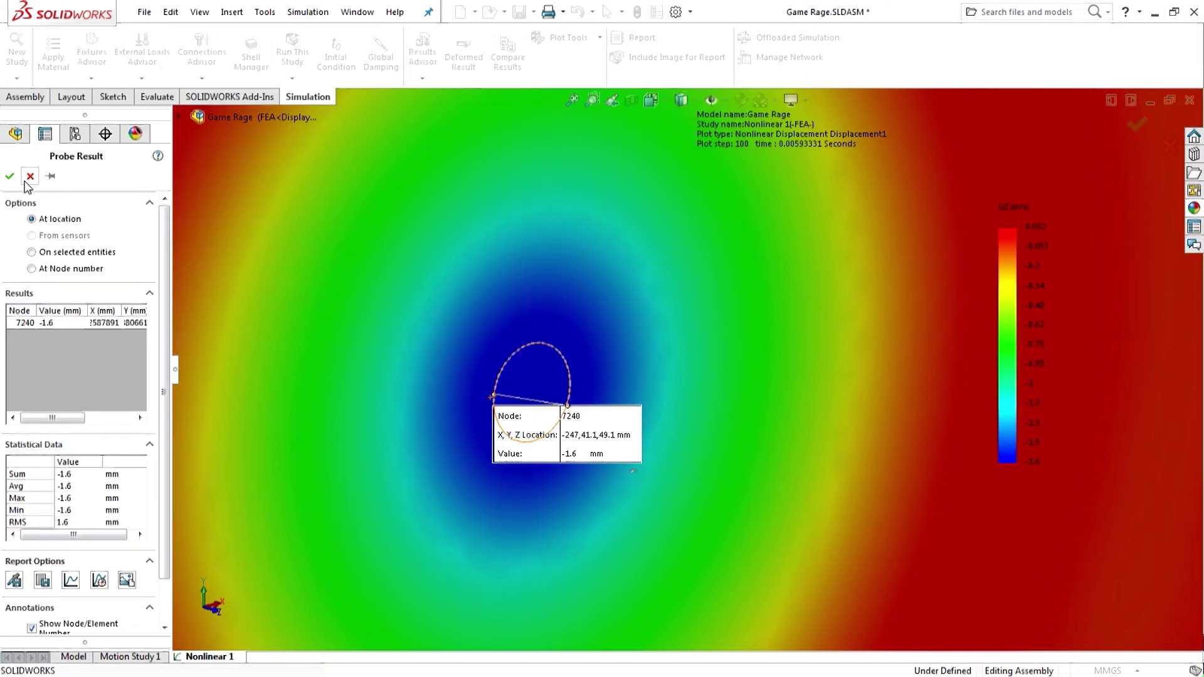
left_click(9, 176)
Step: List and graph reaction forces on the plate's four edges, giving 26.836 N at 0.115 sec
scroll(303, 429, "up", 6)
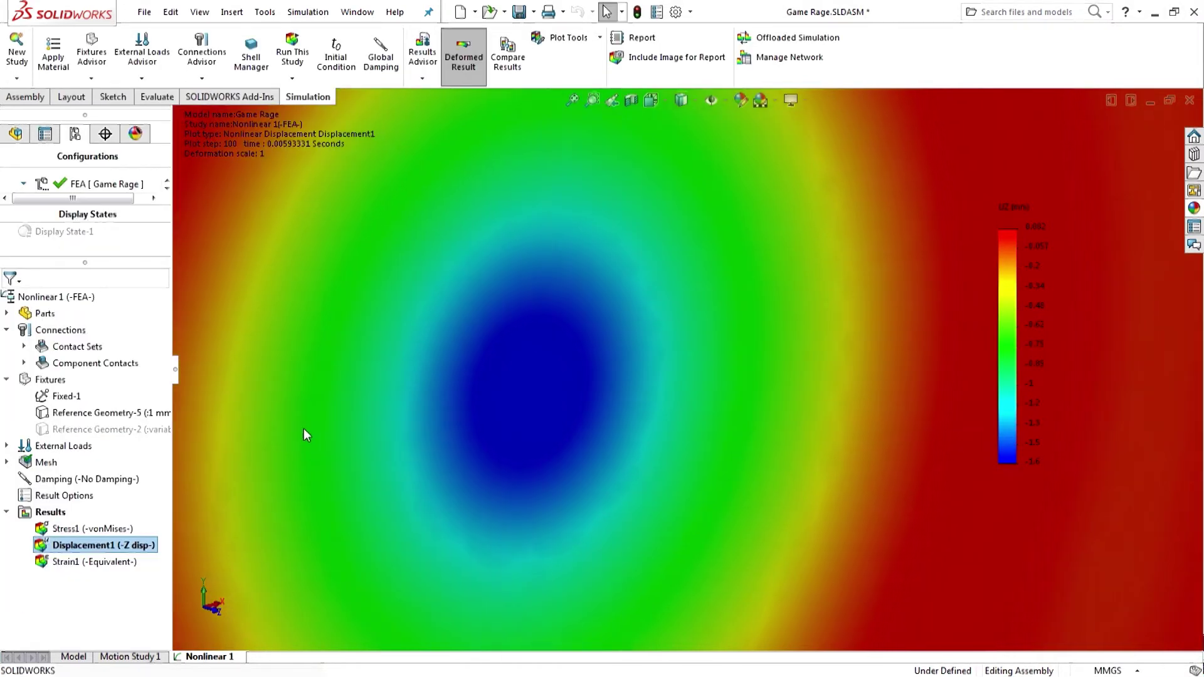
scroll(276, 453, "up", 3)
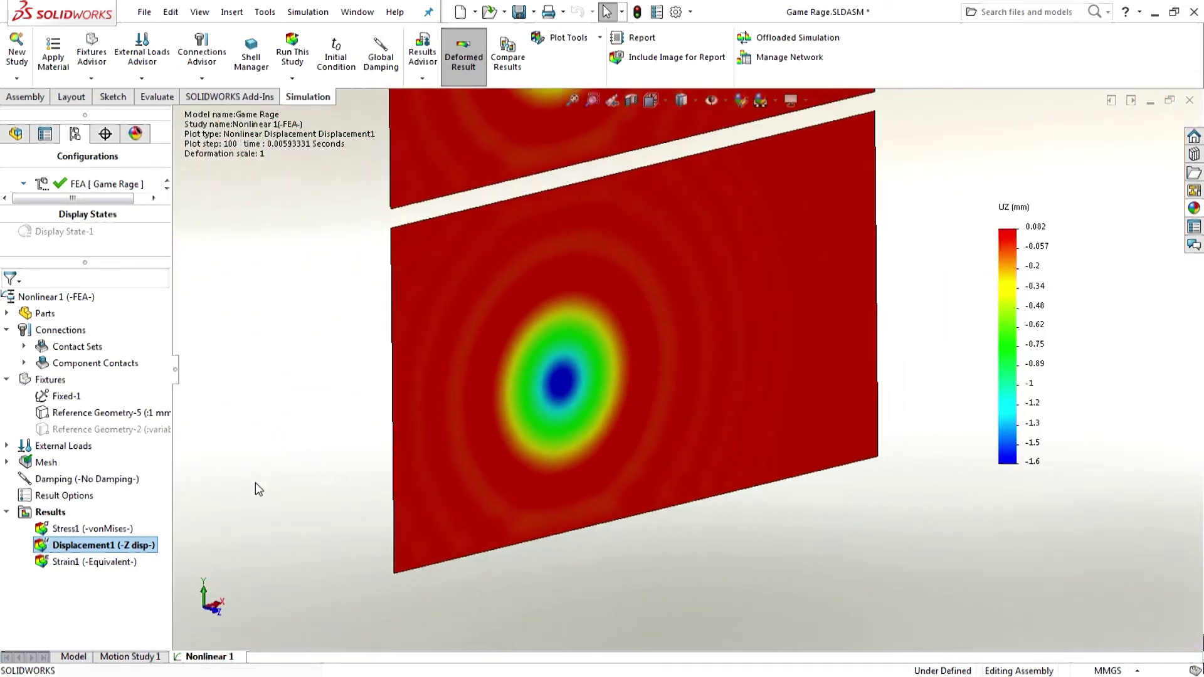
left_click(229, 529)
right_click(50, 513)
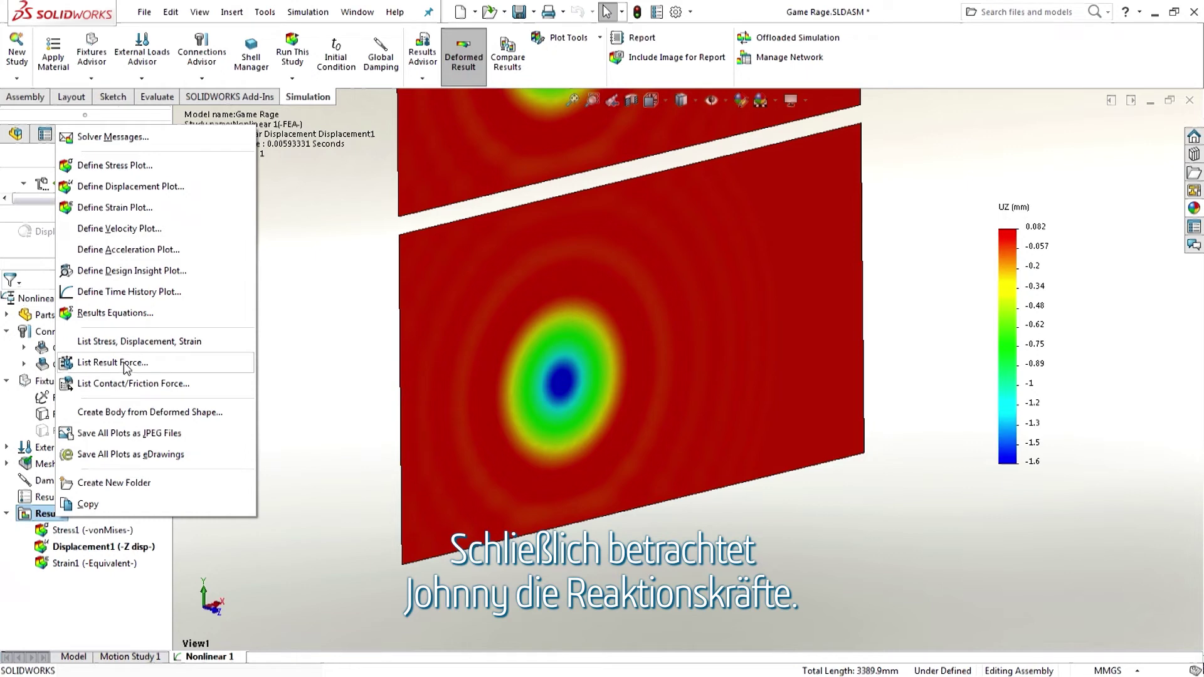
left_click(125, 364)
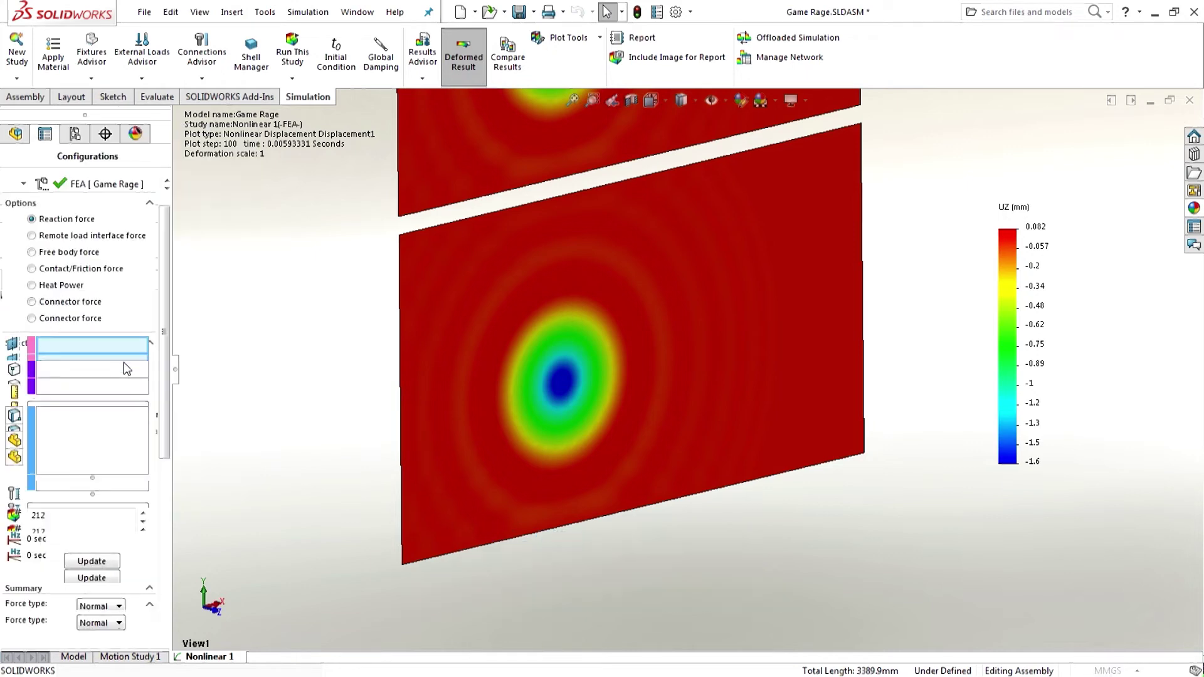
left_click(401, 306)
left_click(427, 227)
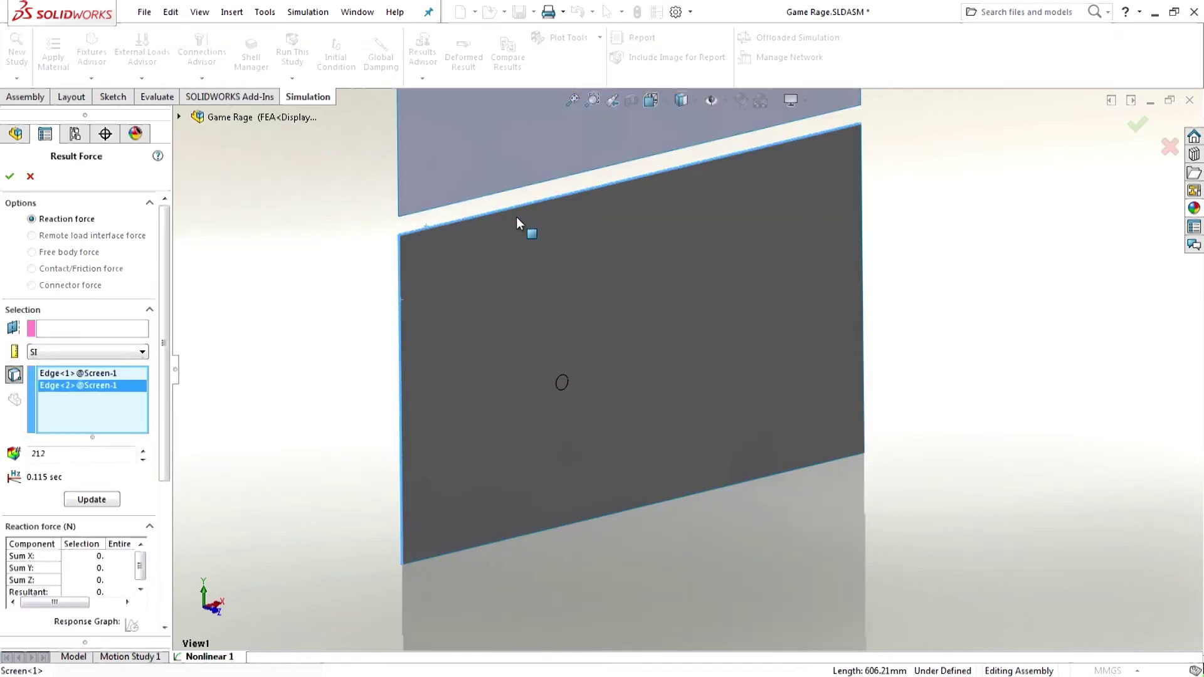
left_click(864, 253)
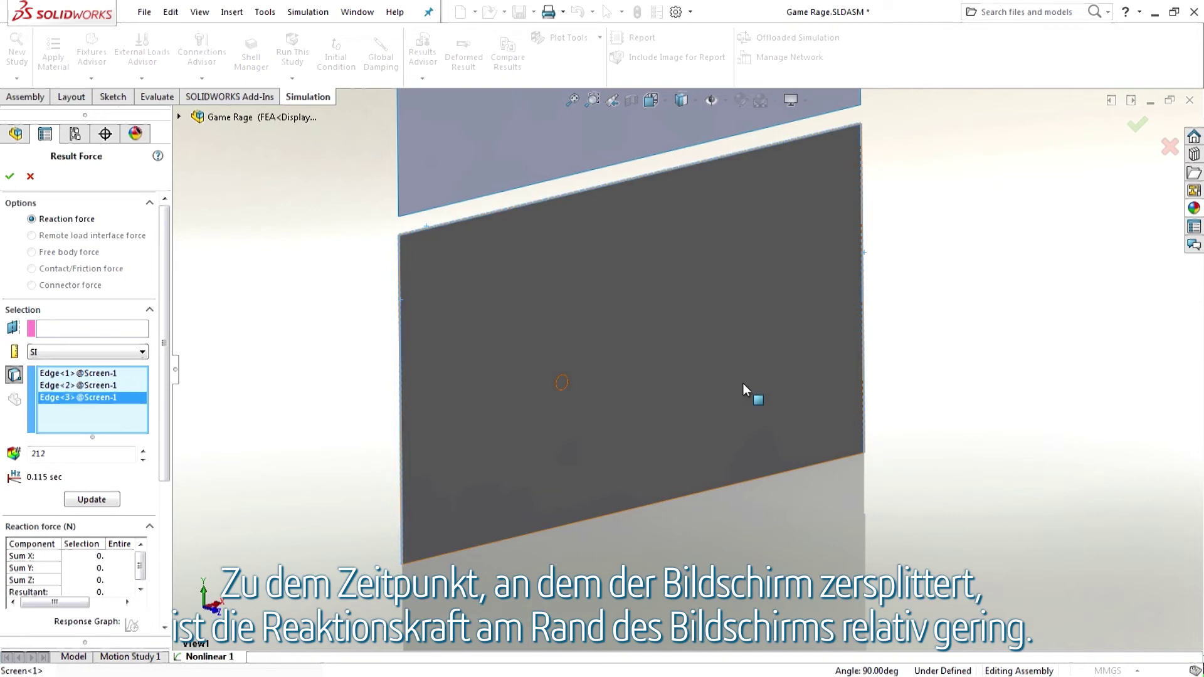
left_click(521, 544)
left_click(87, 501)
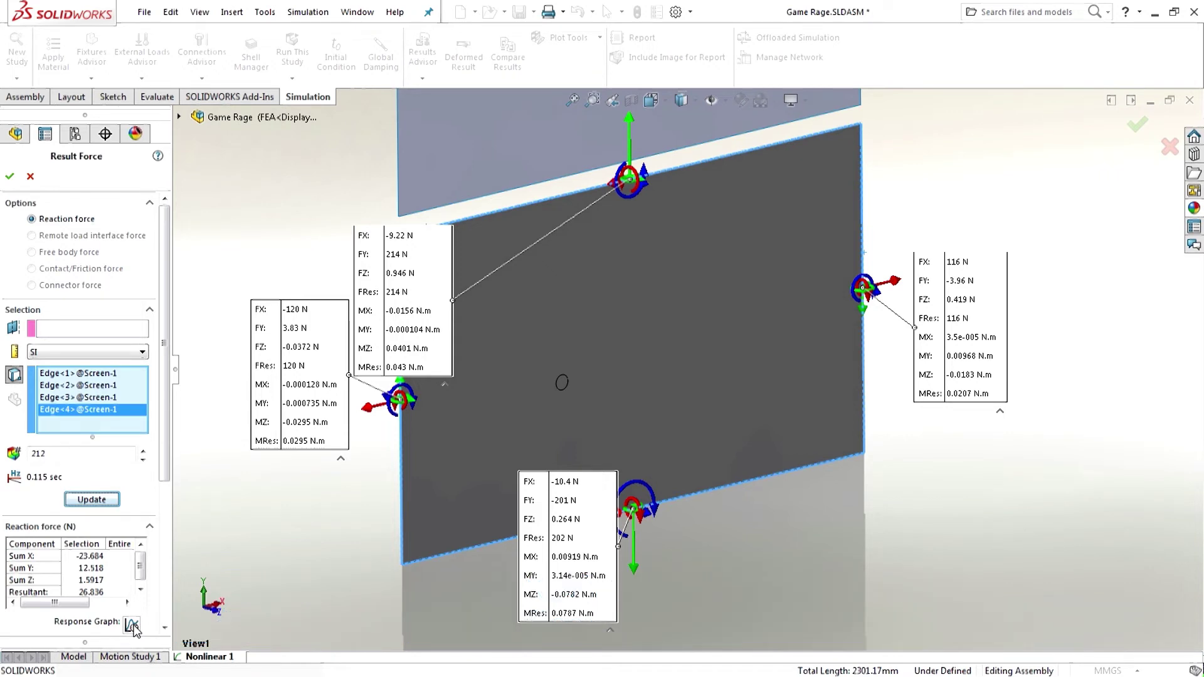
left_click(131, 625)
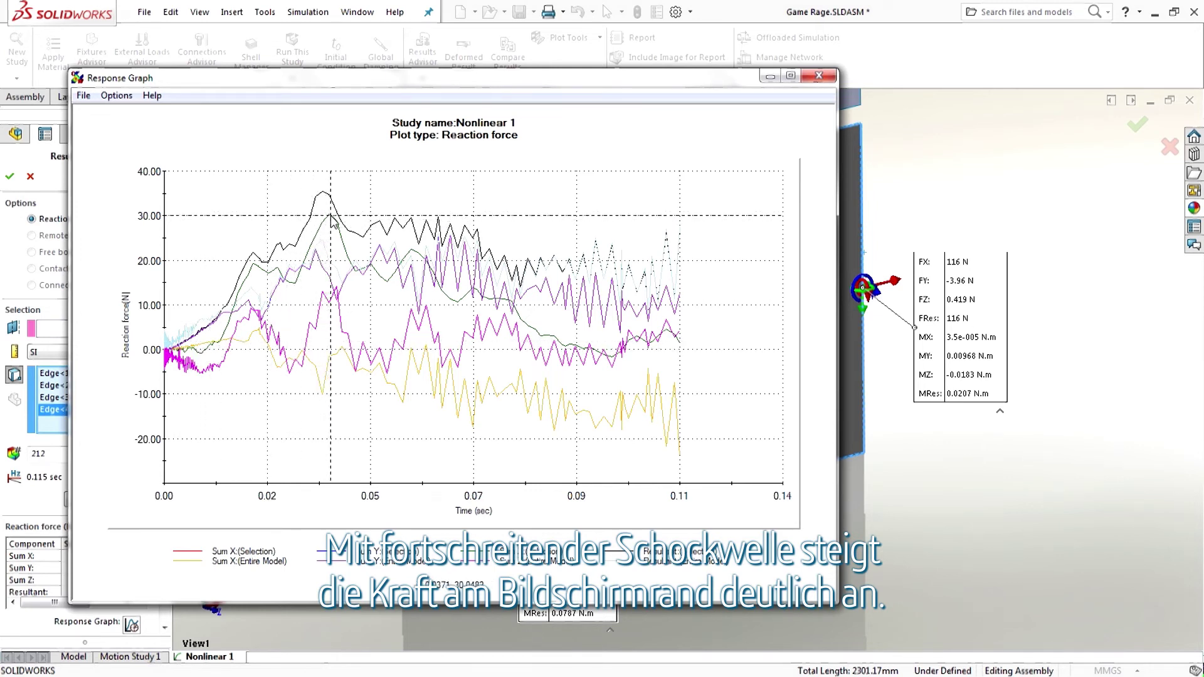
left_click(824, 80)
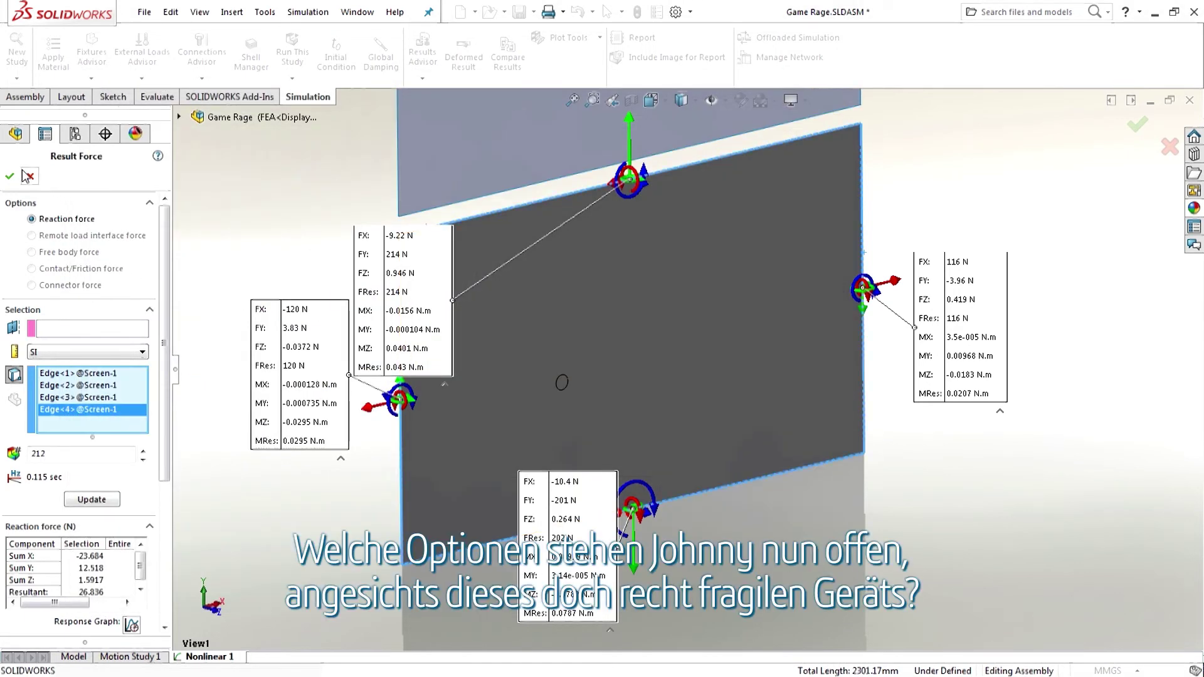
Step: Cancel the Result Force listing to return to the Displacement1 plot
left_click(28, 176)
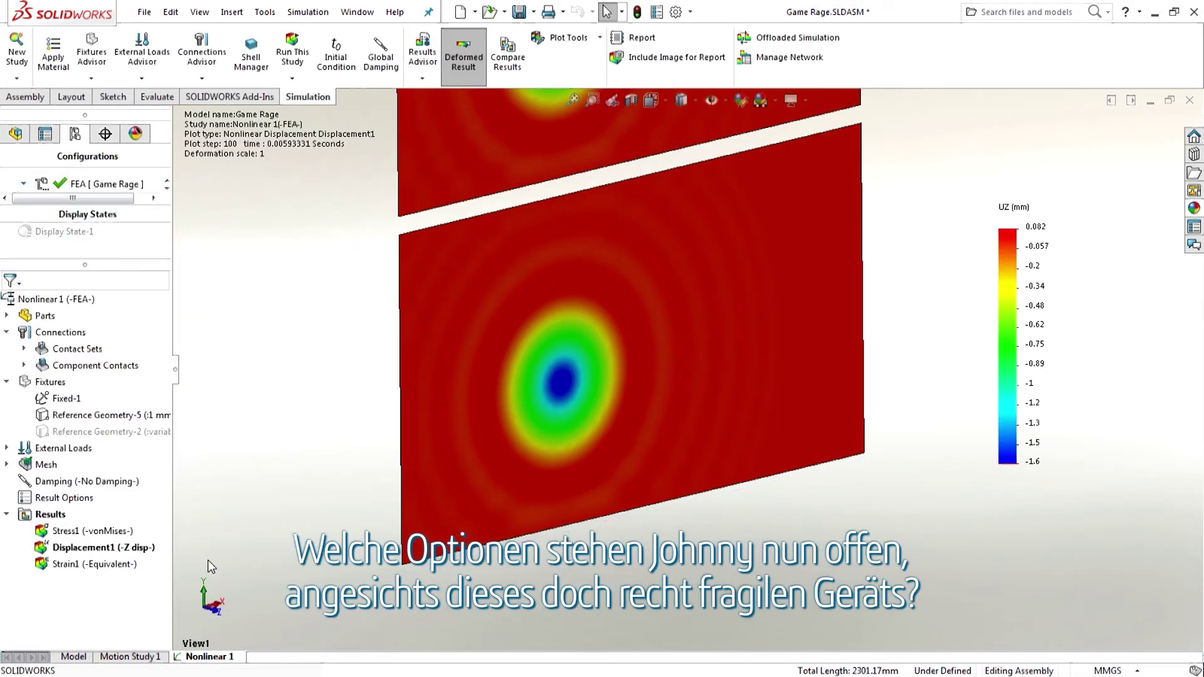